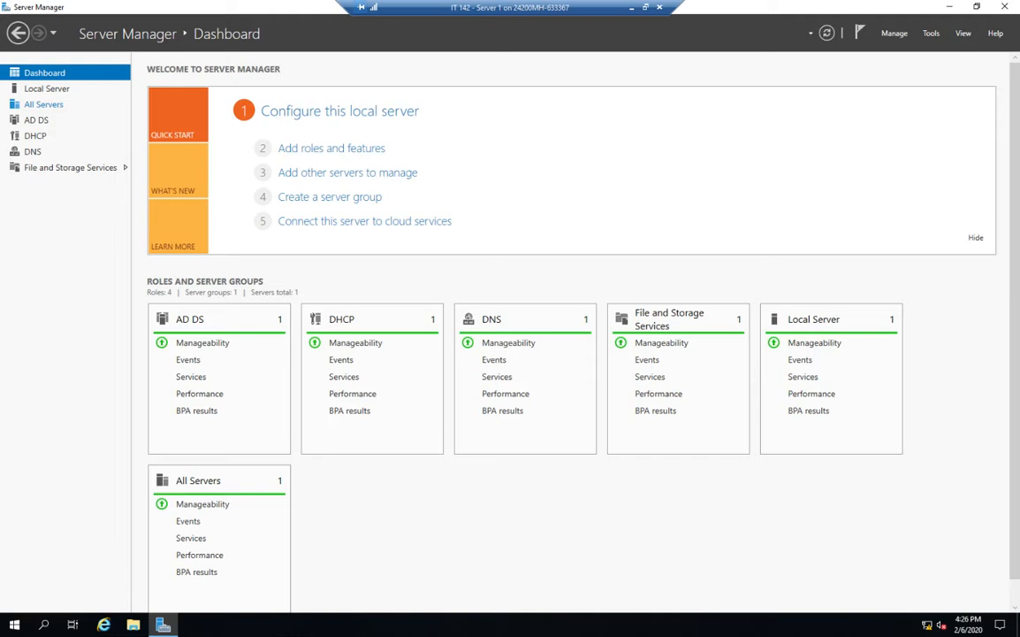
Open Print Management and browse to the local print server's Printers node
{"action": "left_click", "coordinate": [931, 32]}
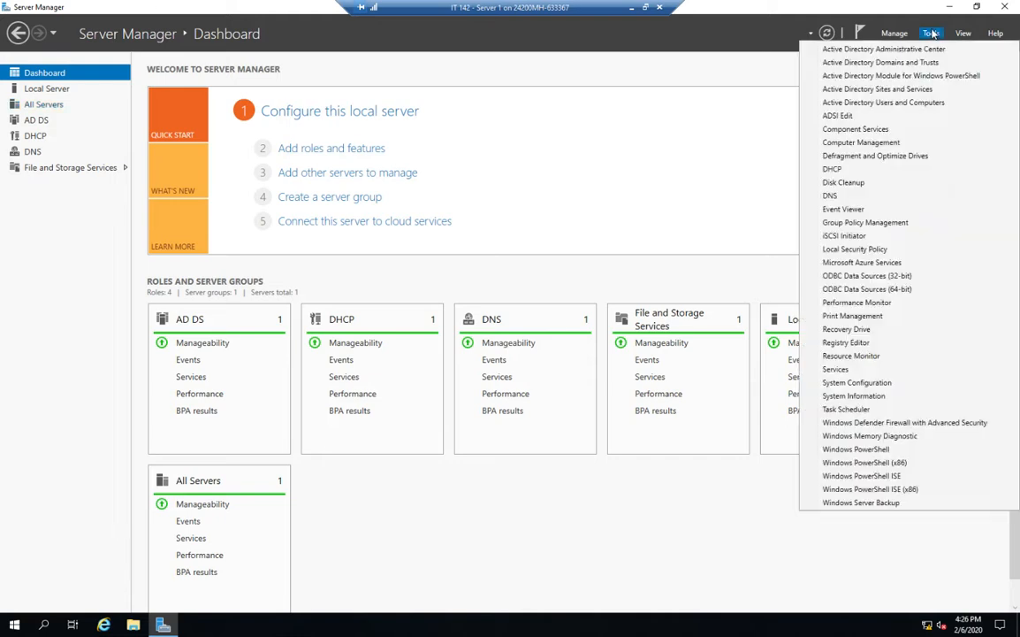
{"action": "left_click", "coordinate": [887, 320]}
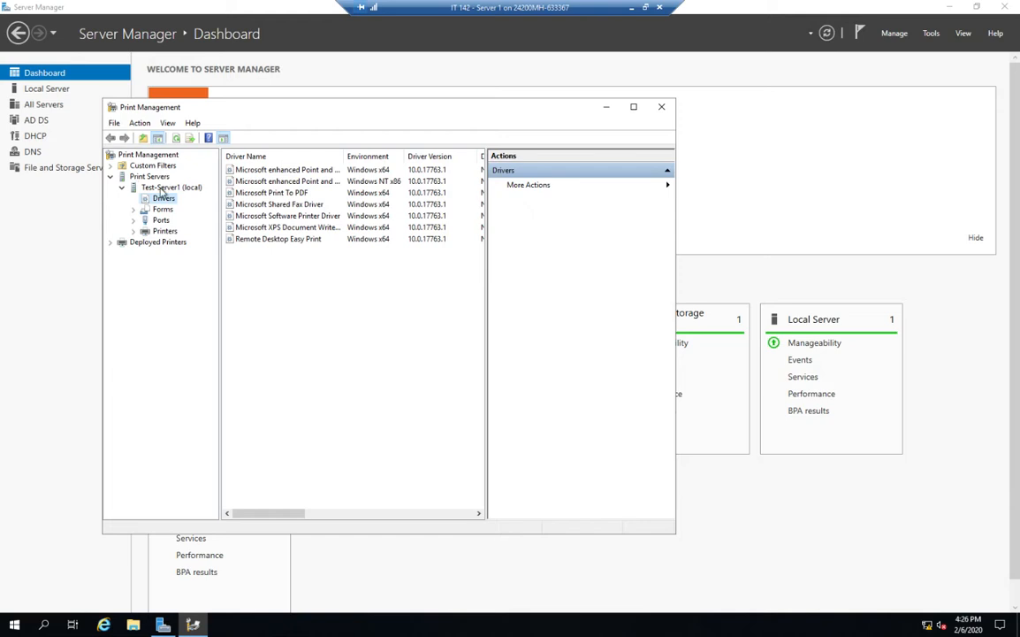
{"action": "left_click", "coordinate": [164, 187]}
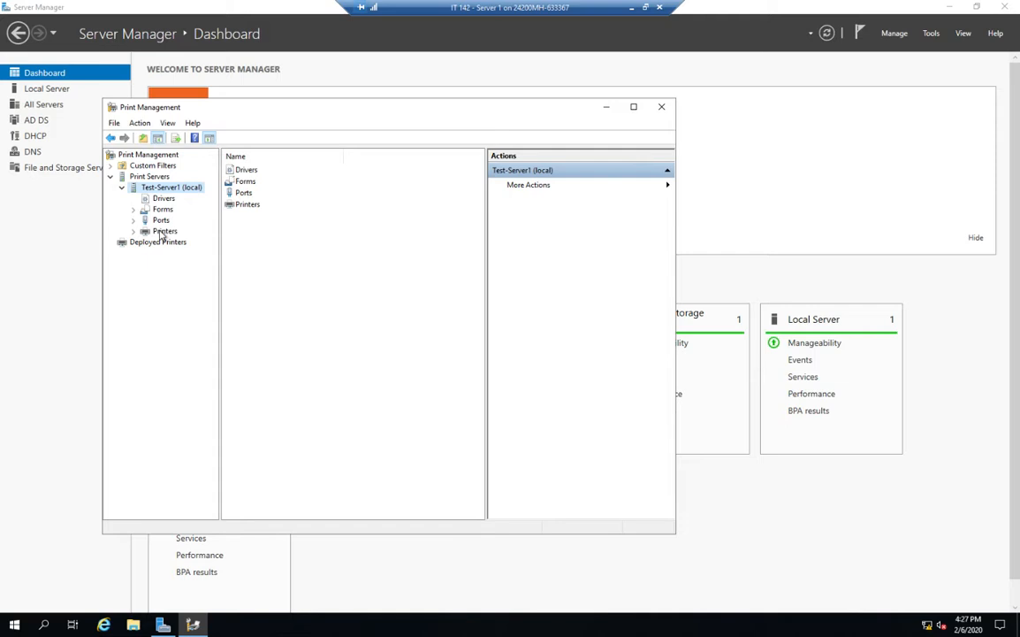
{"action": "left_click", "coordinate": [163, 231]}
Add a new printer on the existing LPT1 port, installing a new Microsoft PCL6 Class Driver
{"action": "right_click", "coordinate": [284, 273]}
{"action": "left_click", "coordinate": [334, 279]}
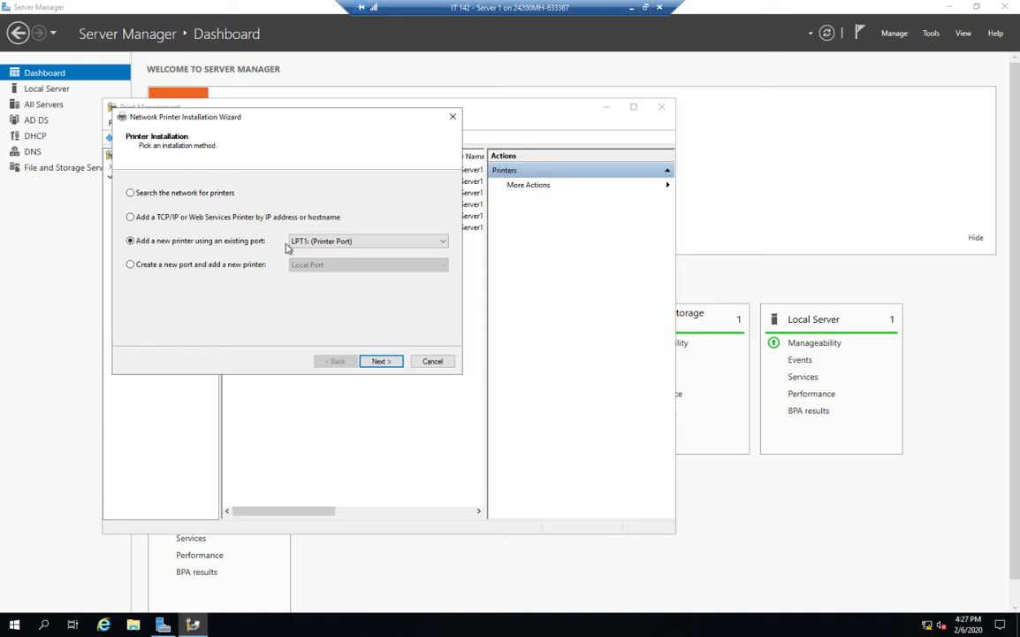
{"action": "left_click", "coordinate": [379, 361]}
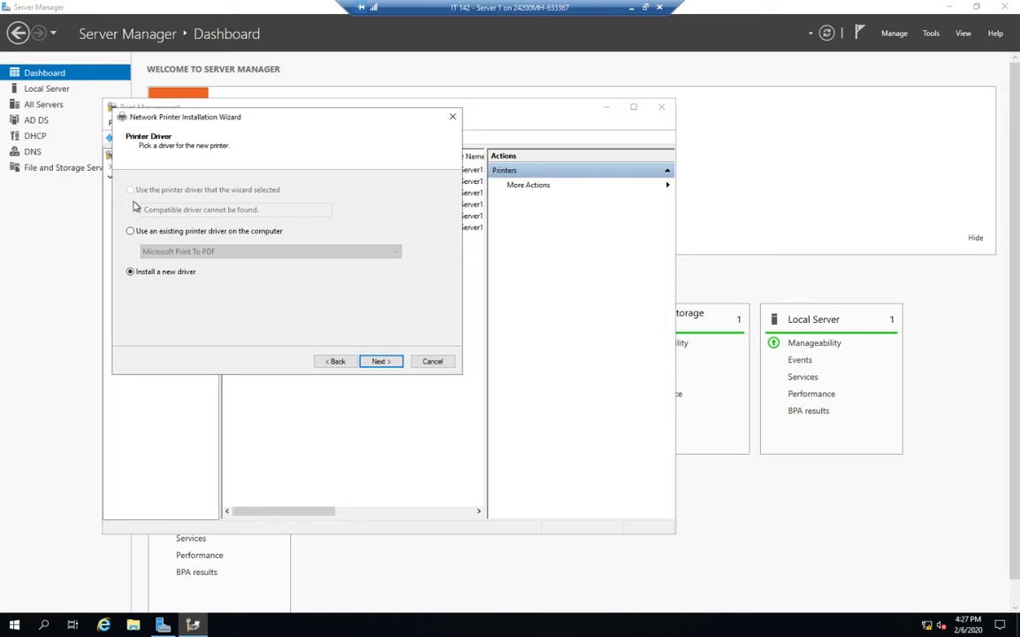
{"action": "left_click", "coordinate": [381, 361]}
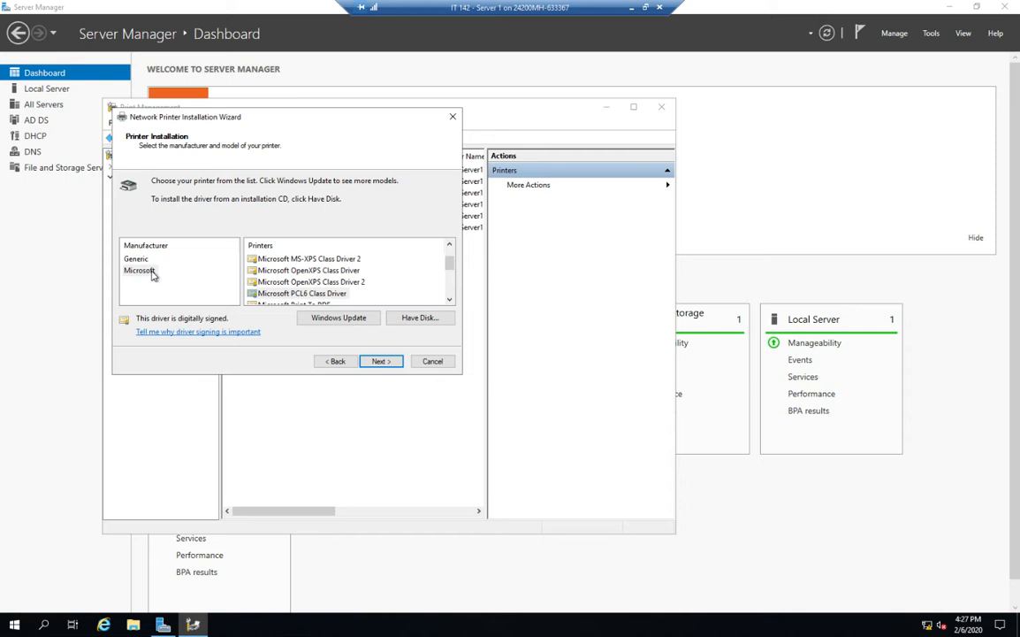
{"action": "left_click", "coordinate": [320, 295]}
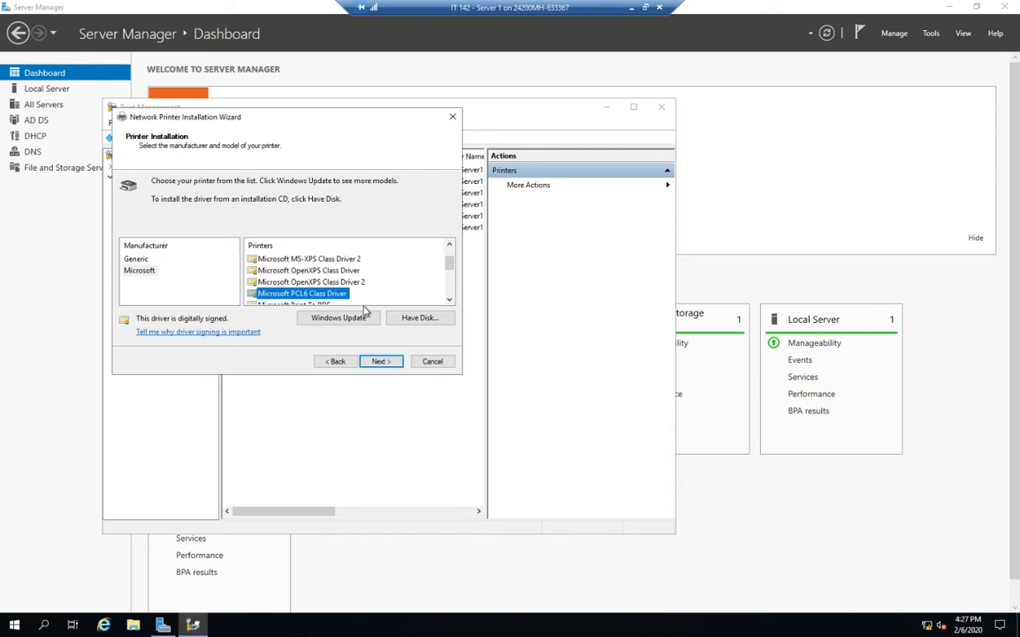
{"action": "left_click", "coordinate": [376, 362]}
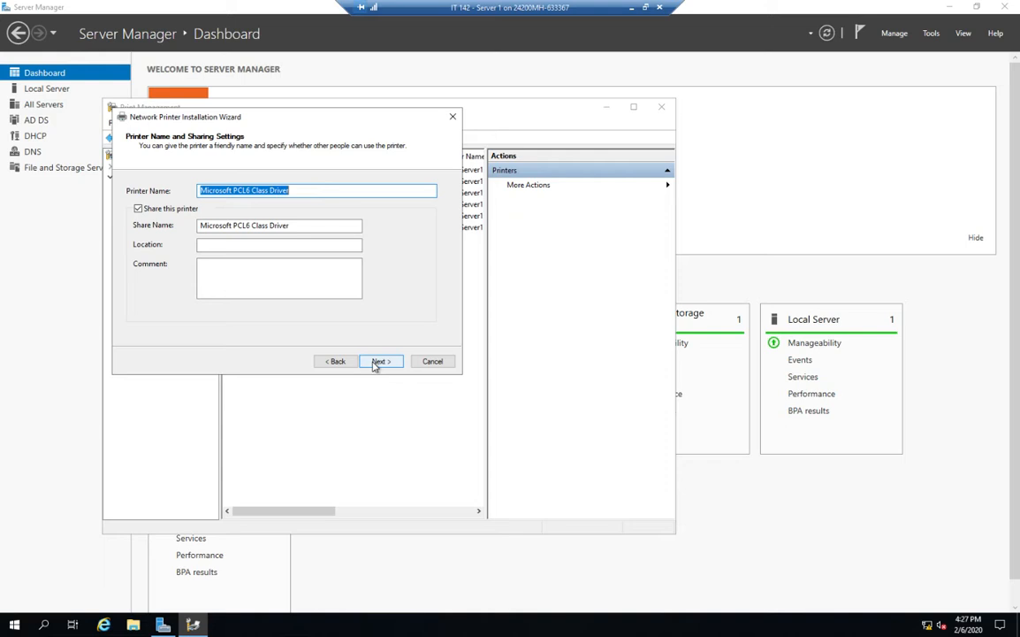
Name the printer Company Printer with share name CompanyPrinter and finish the installation wizard
{"action": "type", "text": "Company Print"}
{"action": "key", "text": "Tab"}
{"action": "key", "text": "Tab"}
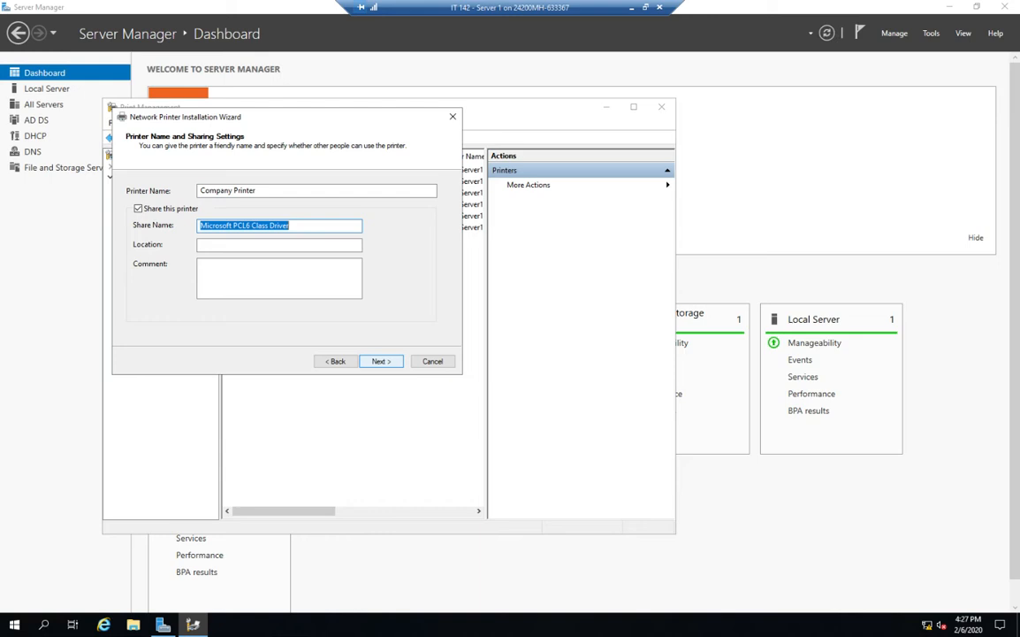
{"action": "type", "text": "Compan"}
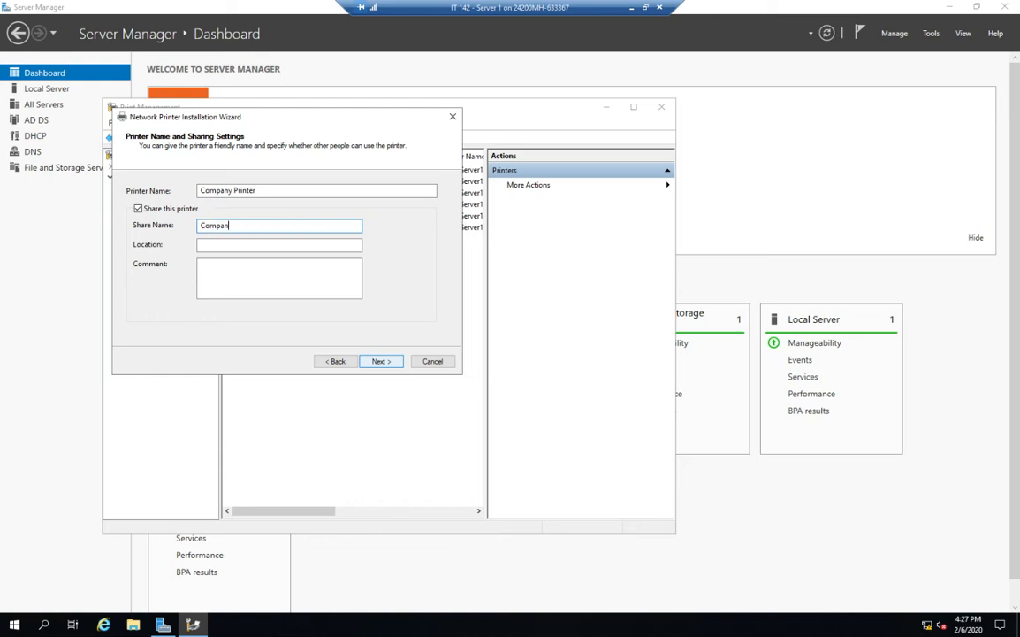
{"action": "type", "text": "yPrinter"}
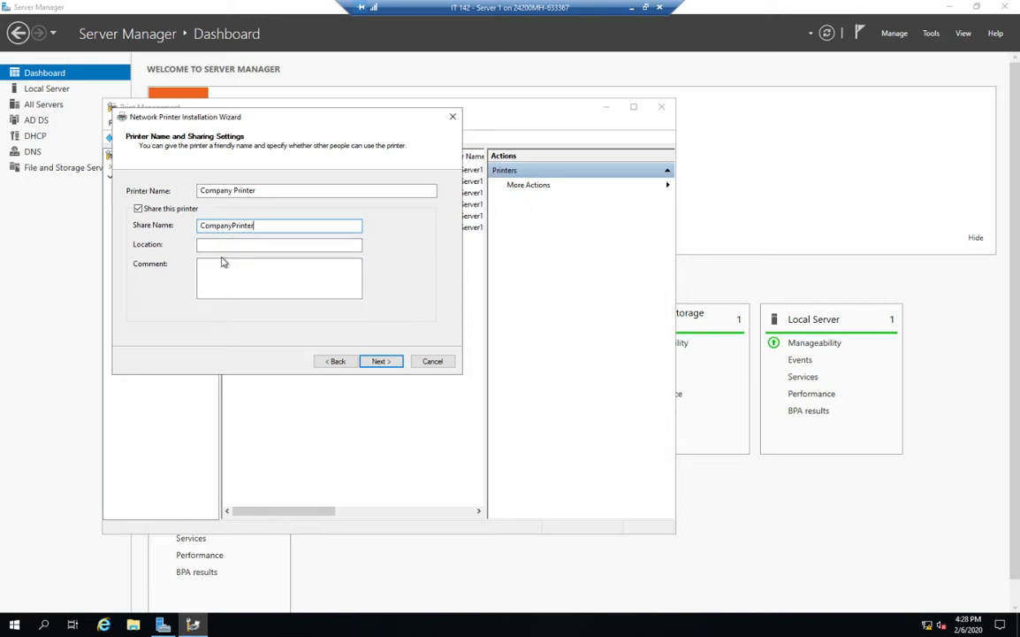
{"action": "left_click", "coordinate": [387, 363]}
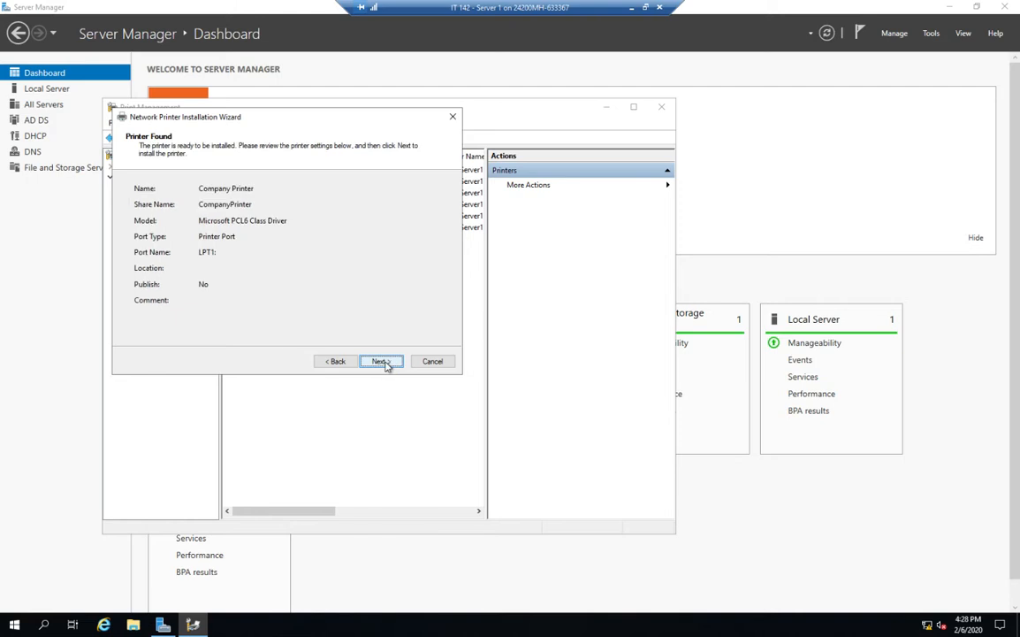
{"action": "left_click", "coordinate": [384, 362]}
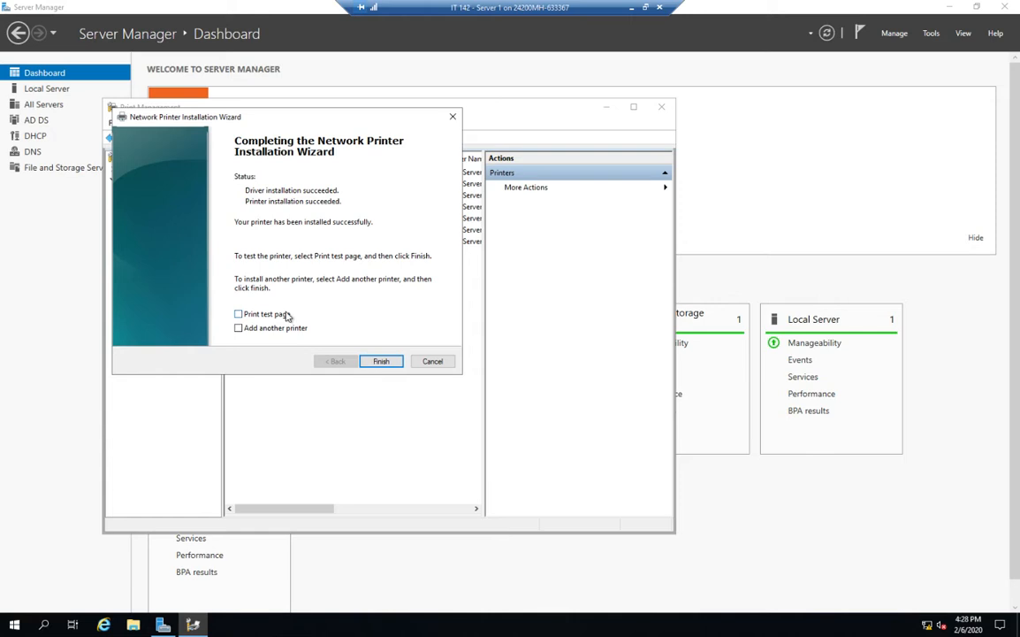
{"action": "left_click", "coordinate": [381, 362]}
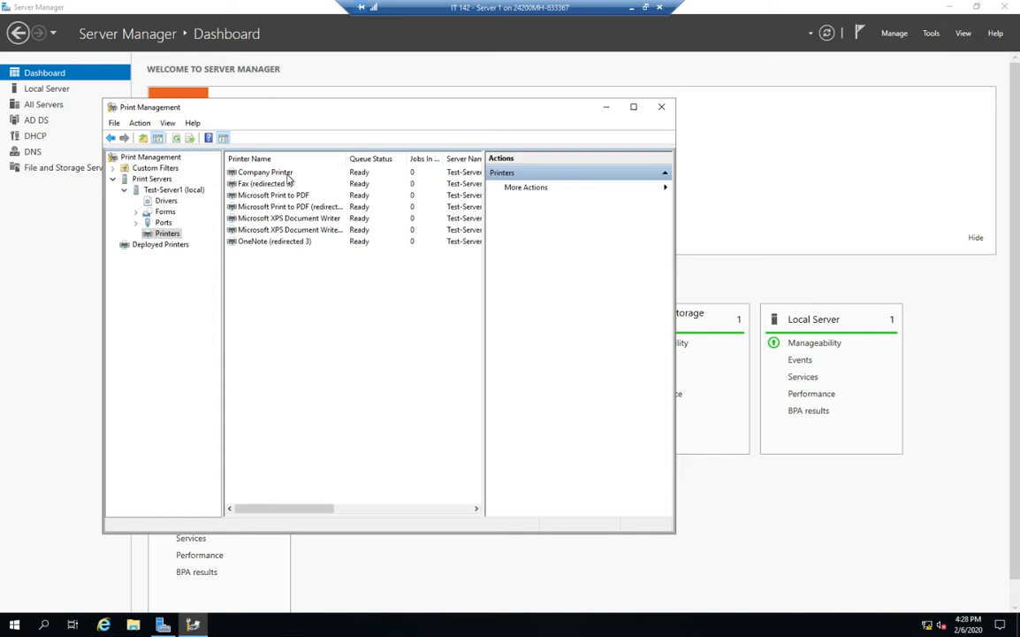
Open Deploy with Group Policy for Company Printer and browse for a Group Policy Object
{"action": "left_click", "coordinate": [285, 173]}
{"action": "right_click", "coordinate": [285, 174]}
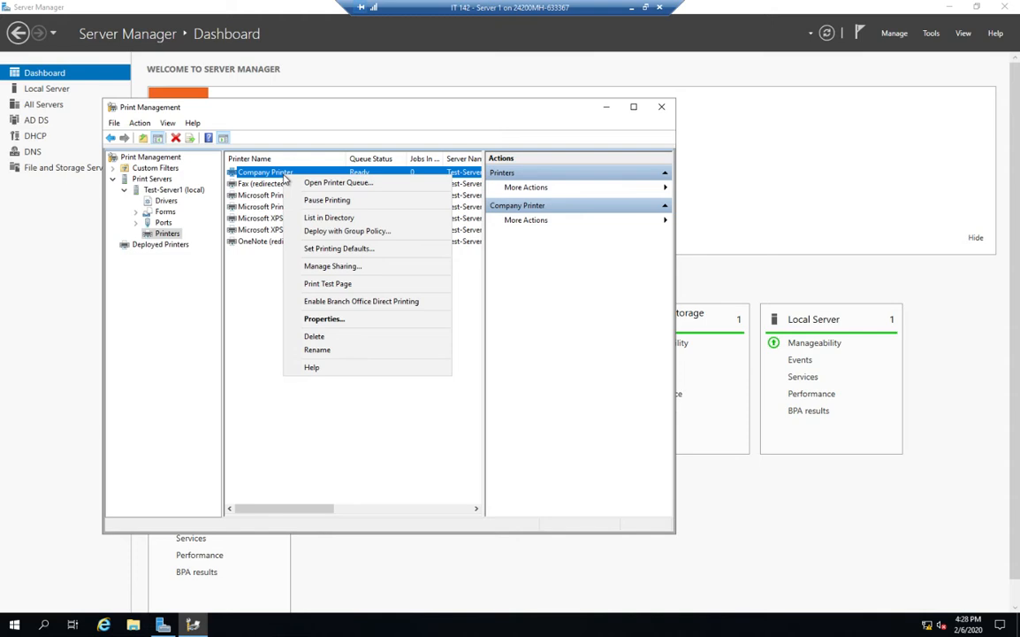
{"action": "left_click", "coordinate": [330, 231]}
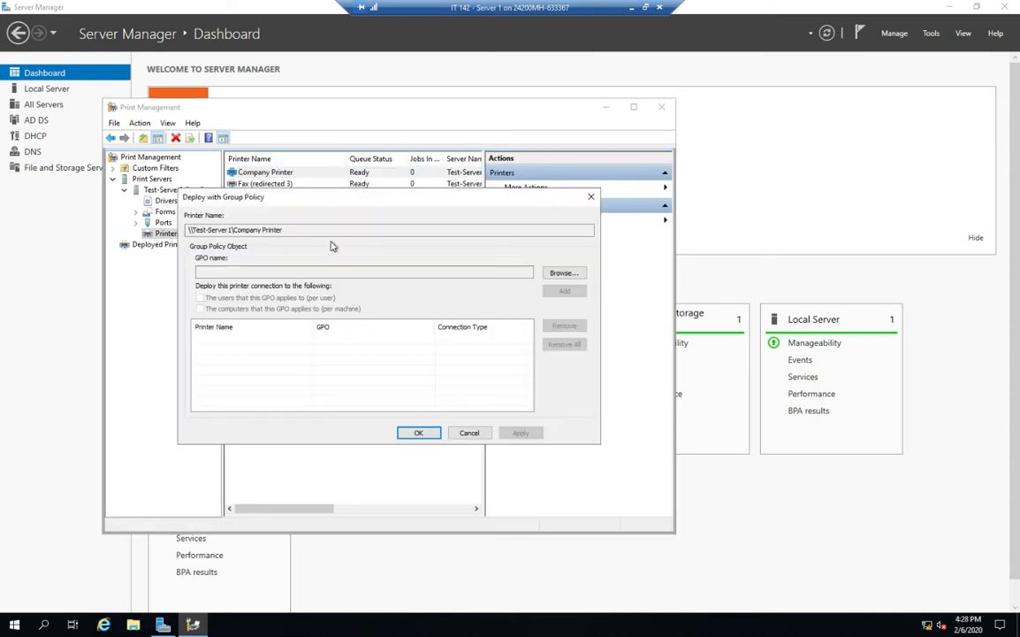
{"action": "left_click", "coordinate": [571, 273]}
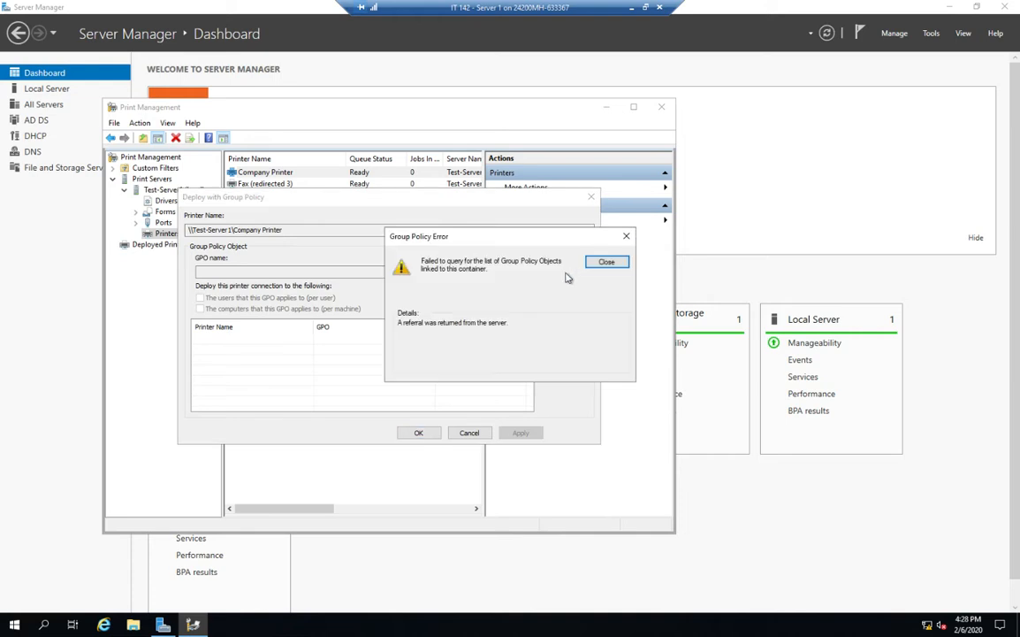
{"action": "left_click", "coordinate": [604, 261]}
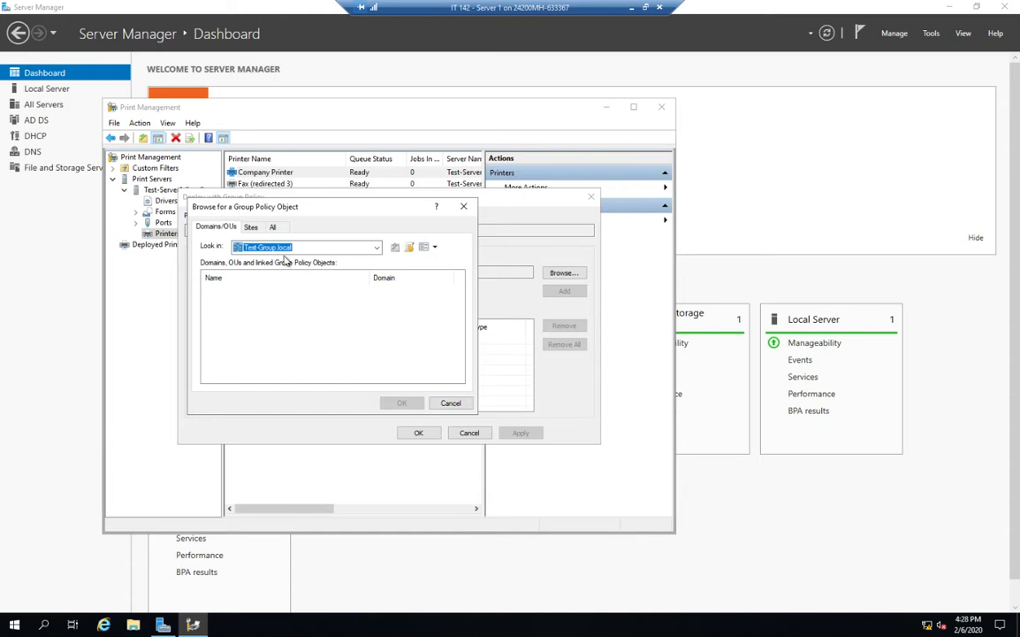
Try to create a new Group Policy Object in the domain container
{"action": "left_click", "coordinate": [251, 227]}
{"action": "left_click", "coordinate": [273, 228]}
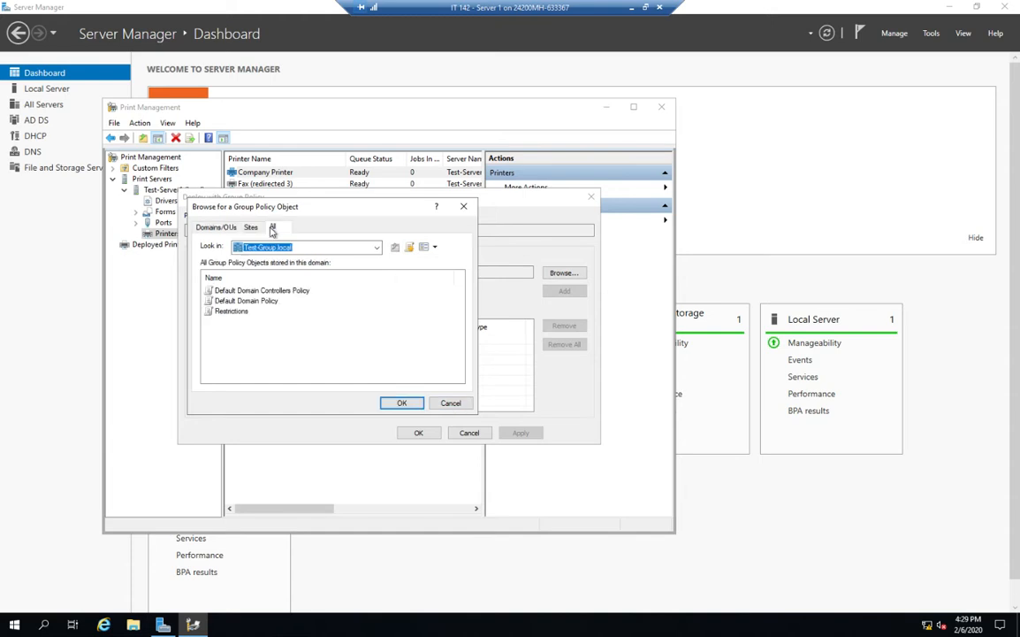
{"action": "left_click", "coordinate": [216, 227]}
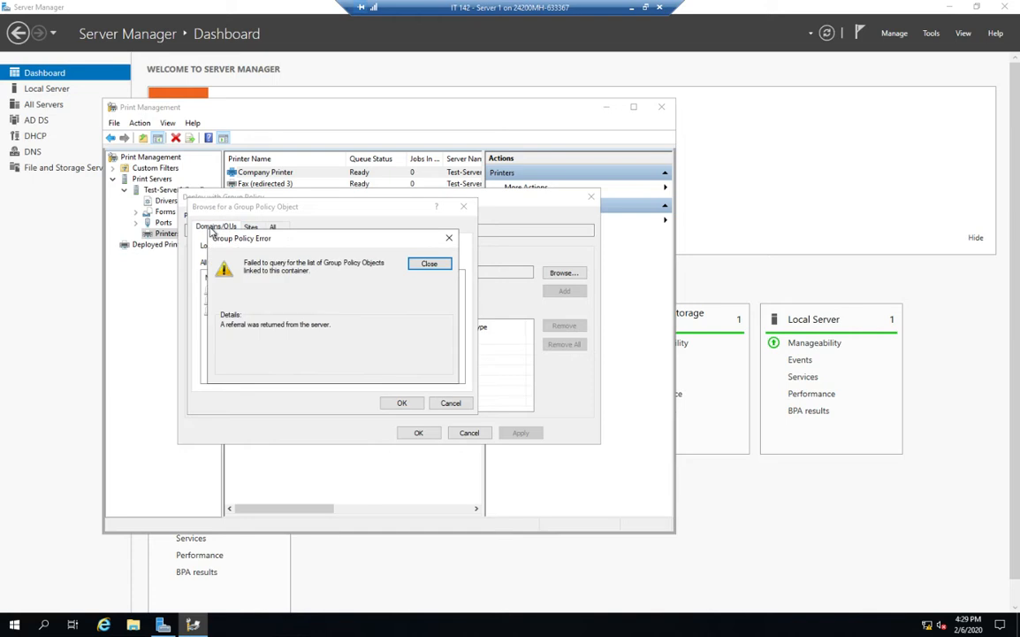
{"action": "left_click", "coordinate": [421, 265]}
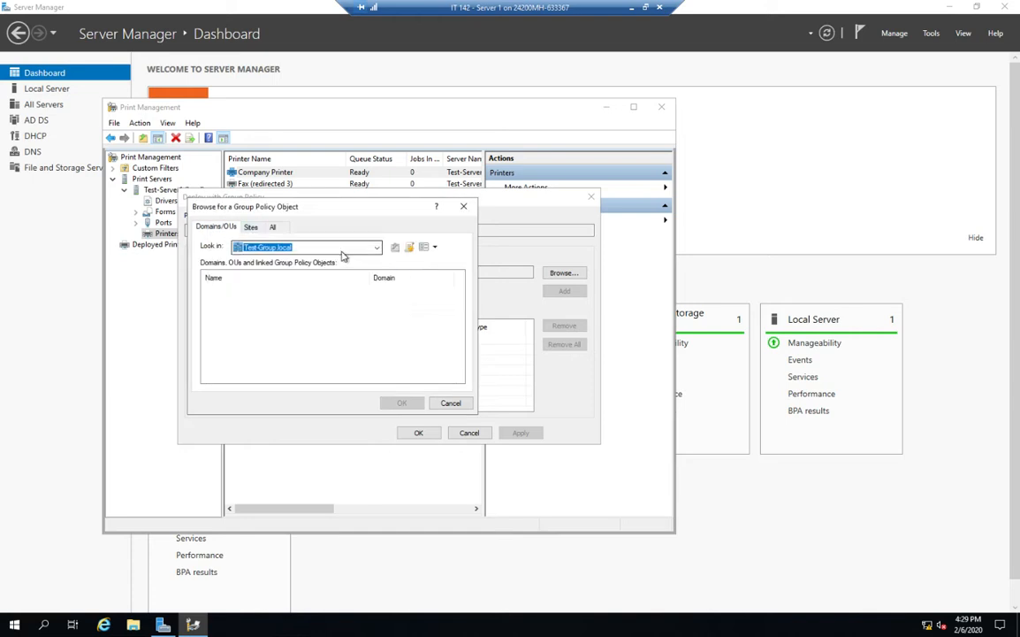
{"action": "left_click", "coordinate": [251, 228]}
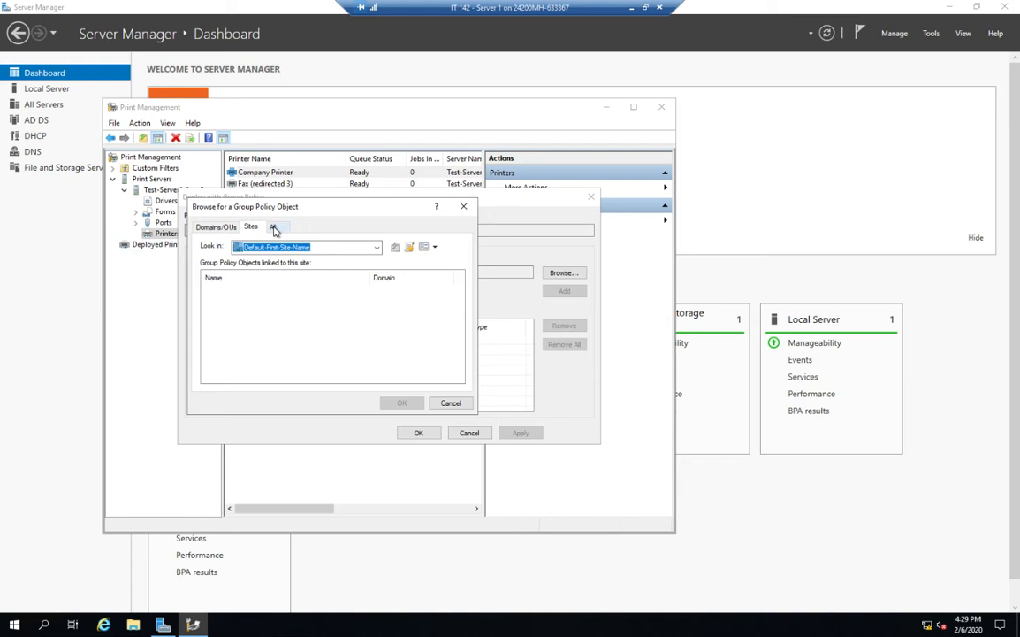
{"action": "left_click", "coordinate": [274, 228]}
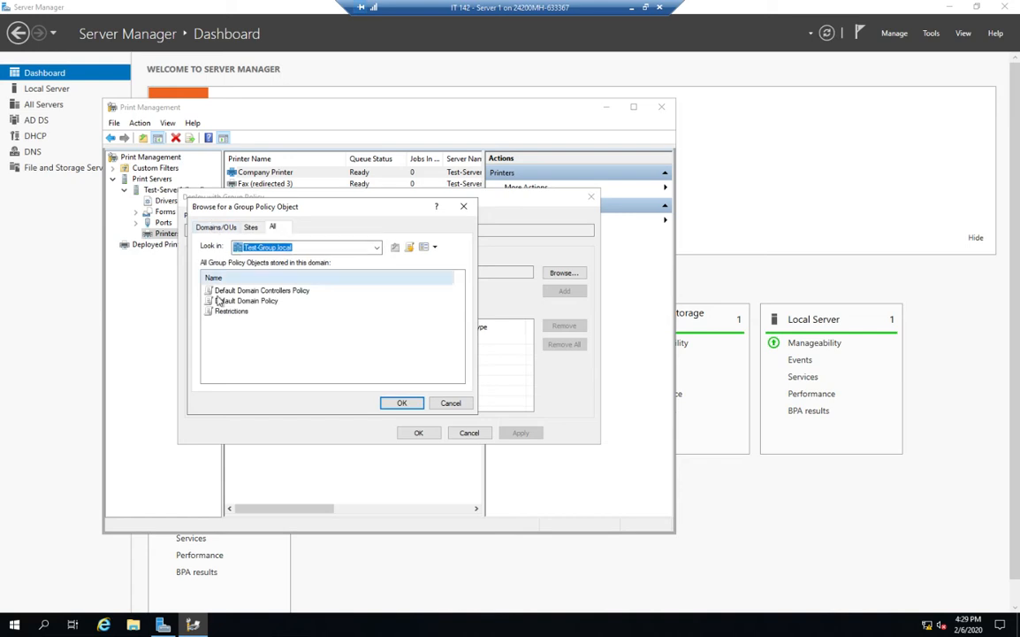
{"action": "left_click", "coordinate": [212, 228]}
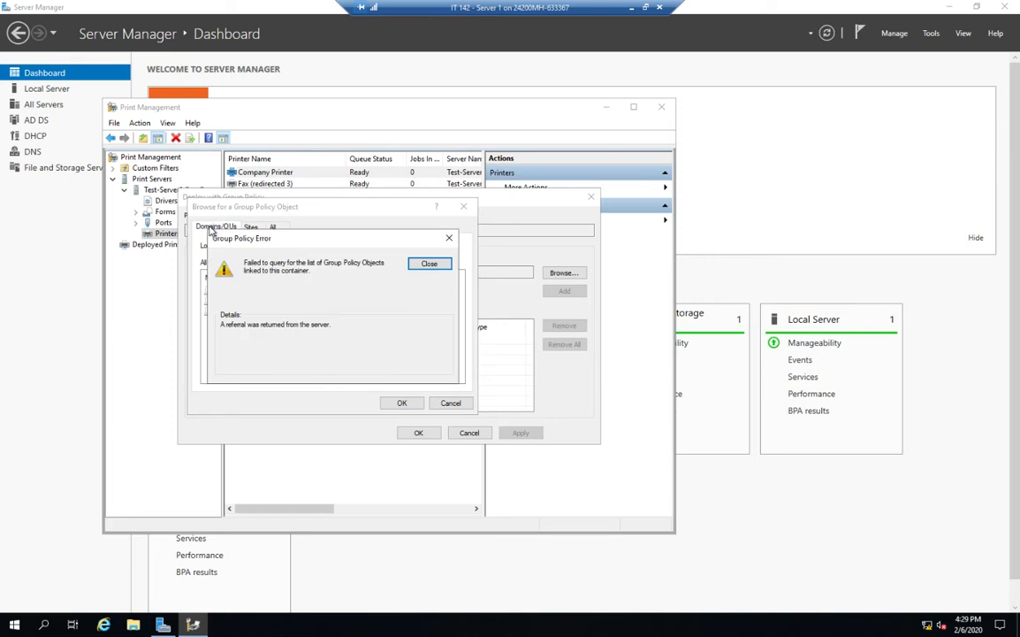
{"action": "left_click", "coordinate": [430, 263]}
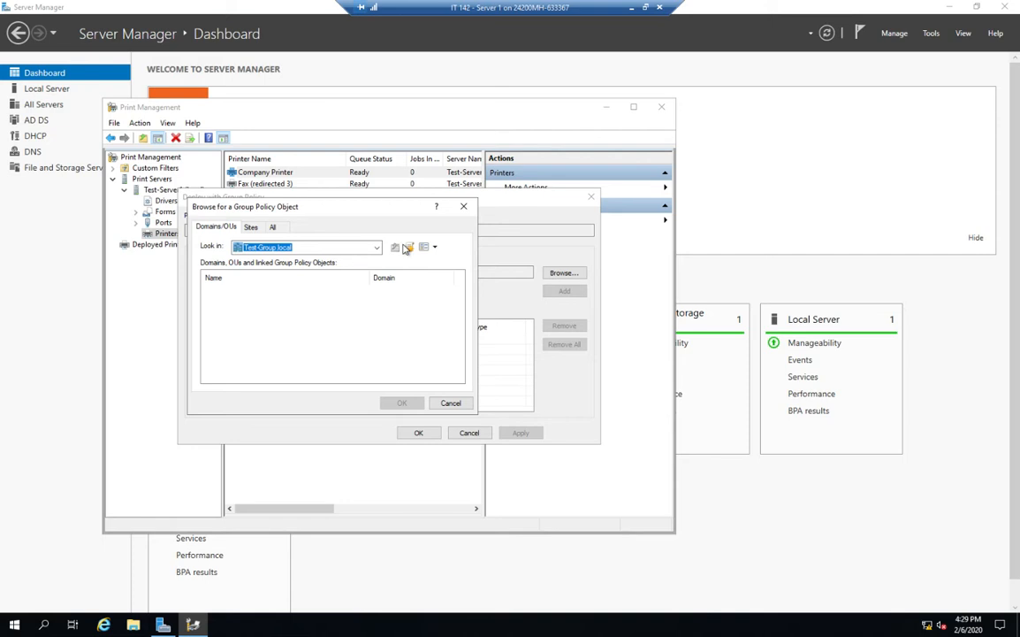
{"action": "left_click", "coordinate": [411, 248]}
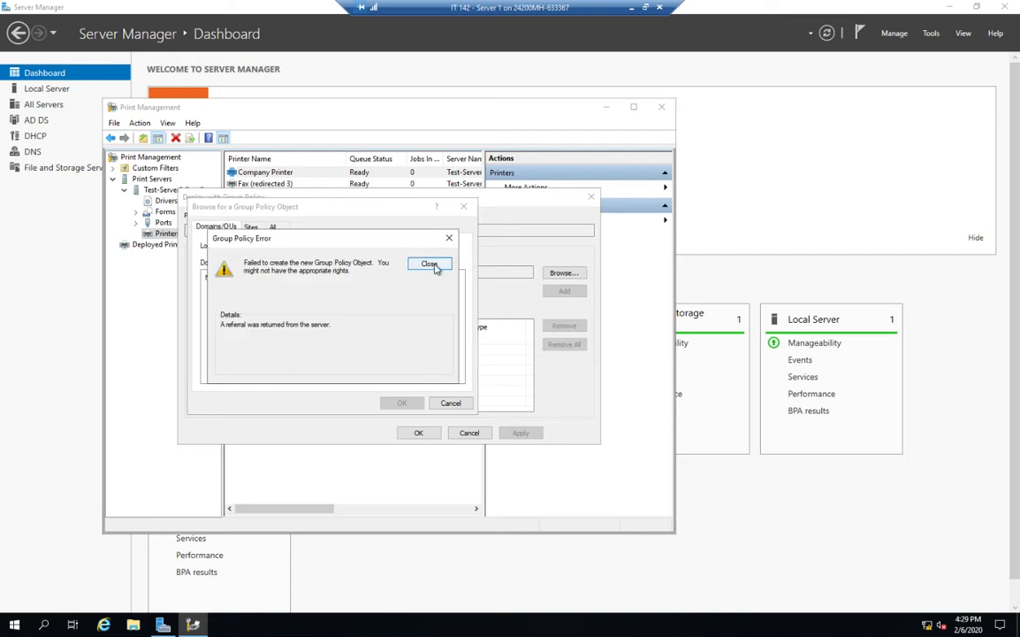
{"action": "left_click", "coordinate": [430, 265]}
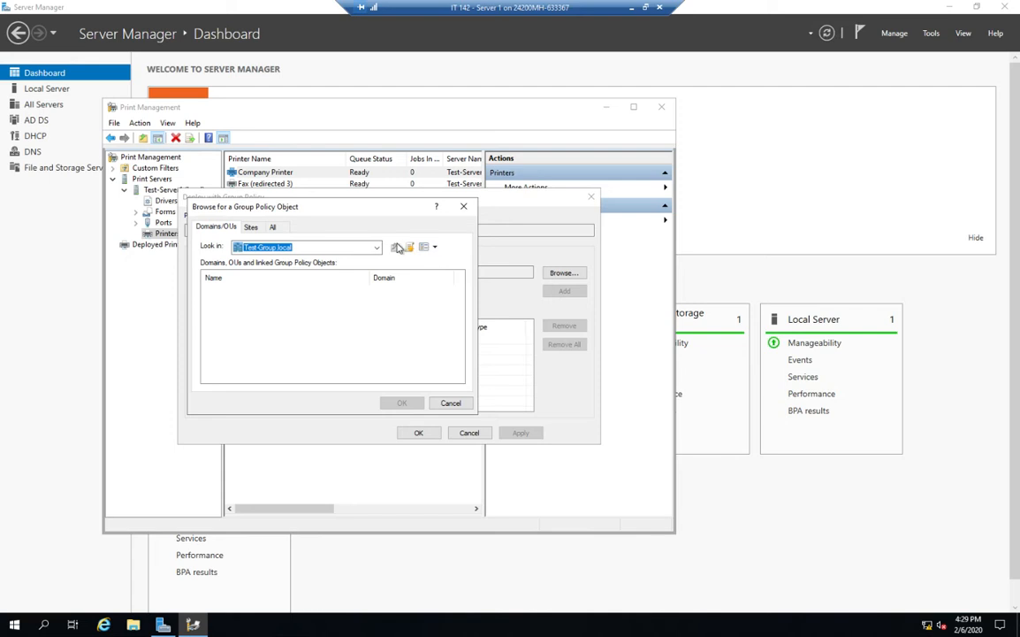
Create a new Group Policy Object named Printer among all domain GPOs and select it
{"action": "left_click", "coordinate": [274, 228]}
{"action": "left_click", "coordinate": [410, 248]}
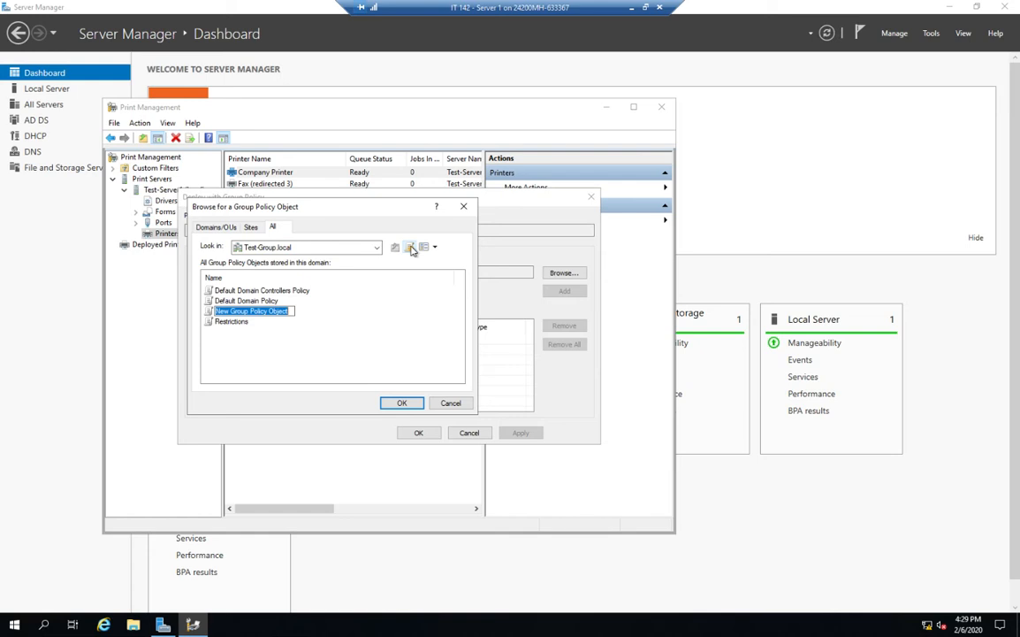
{"action": "type", "text": "Printer"}
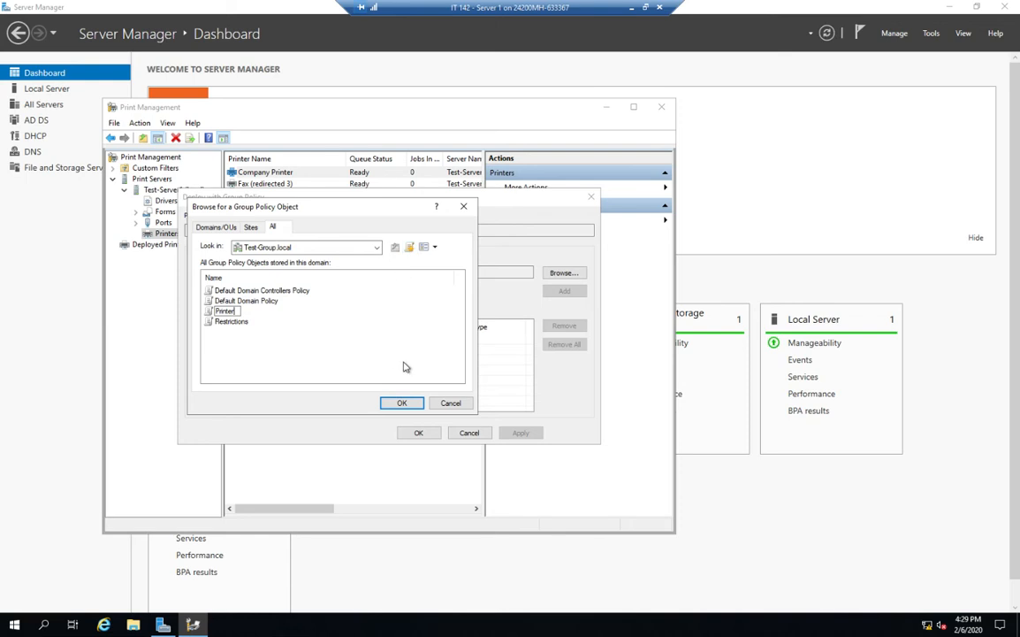
{"action": "left_click", "coordinate": [402, 402]}
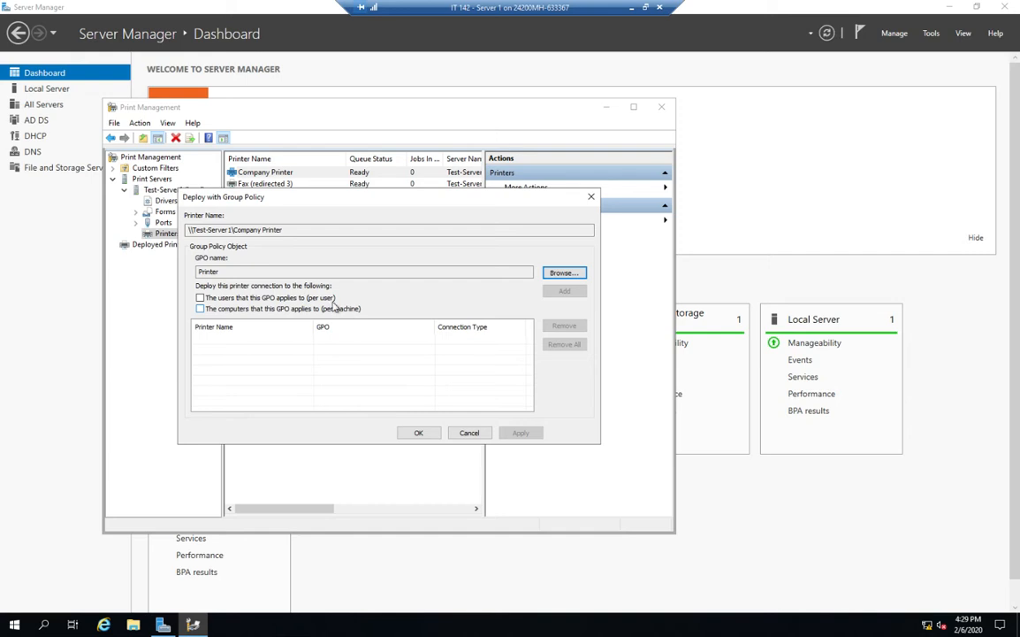
Deploy the printer per user through the Printer GPO and apply the changes
{"action": "left_click", "coordinate": [200, 298]}
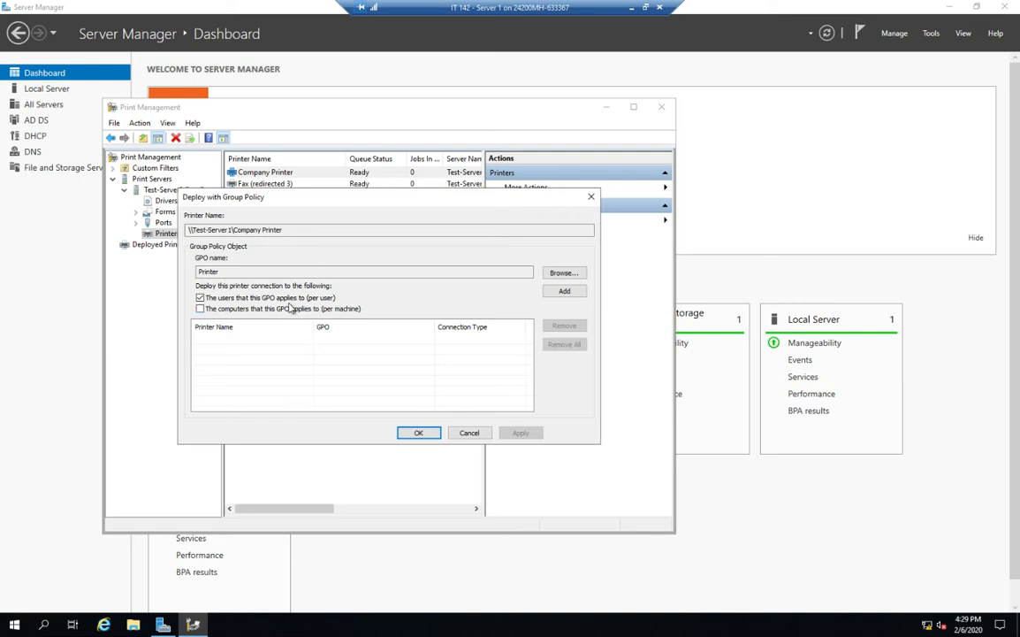
{"action": "left_click", "coordinate": [563, 292]}
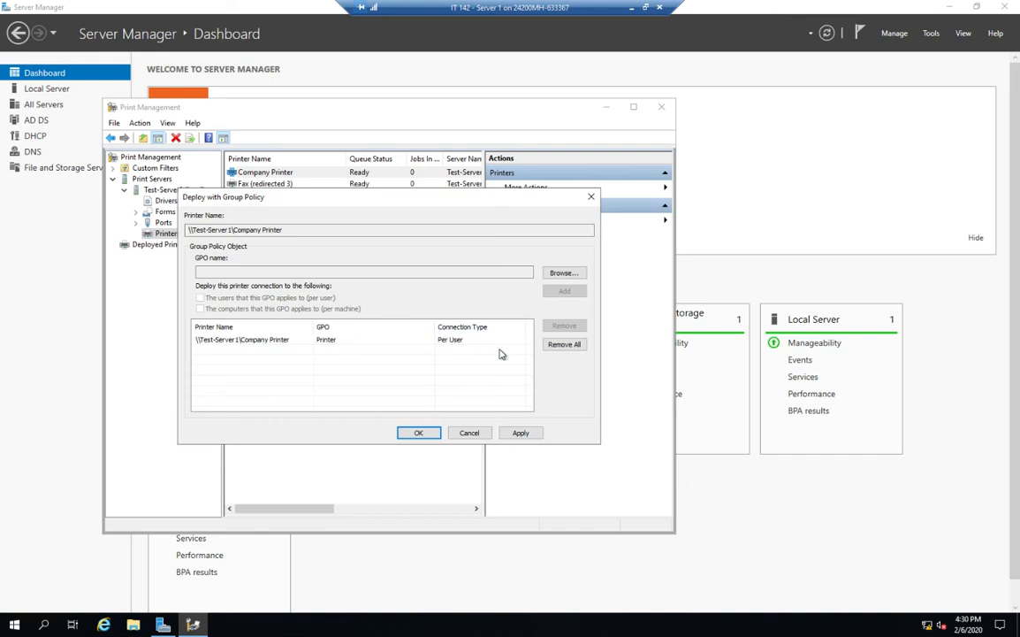
{"action": "left_click", "coordinate": [522, 434]}
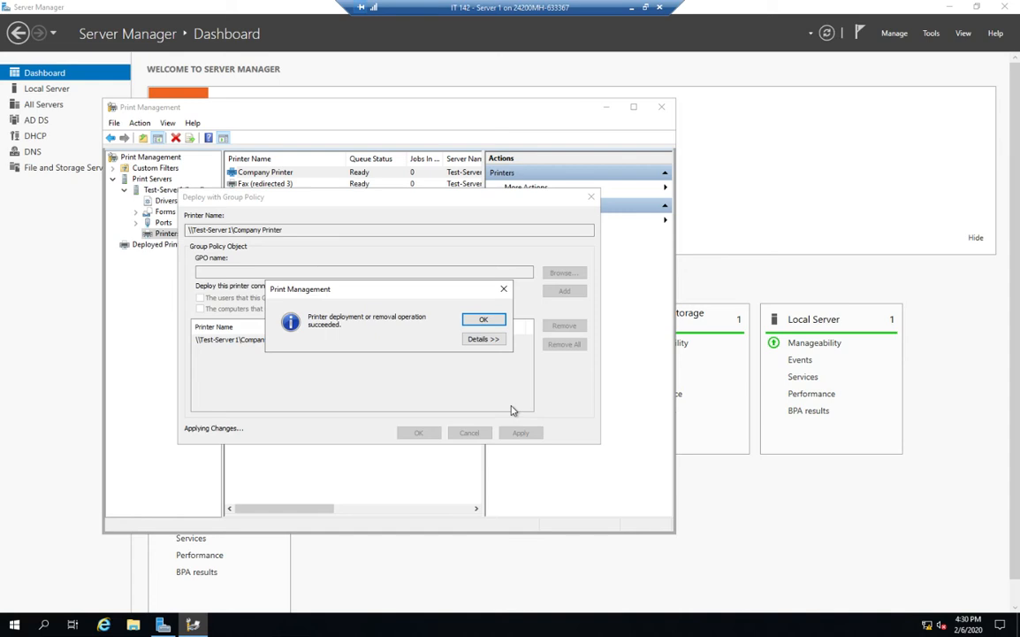
{"action": "left_click", "coordinate": [486, 321]}
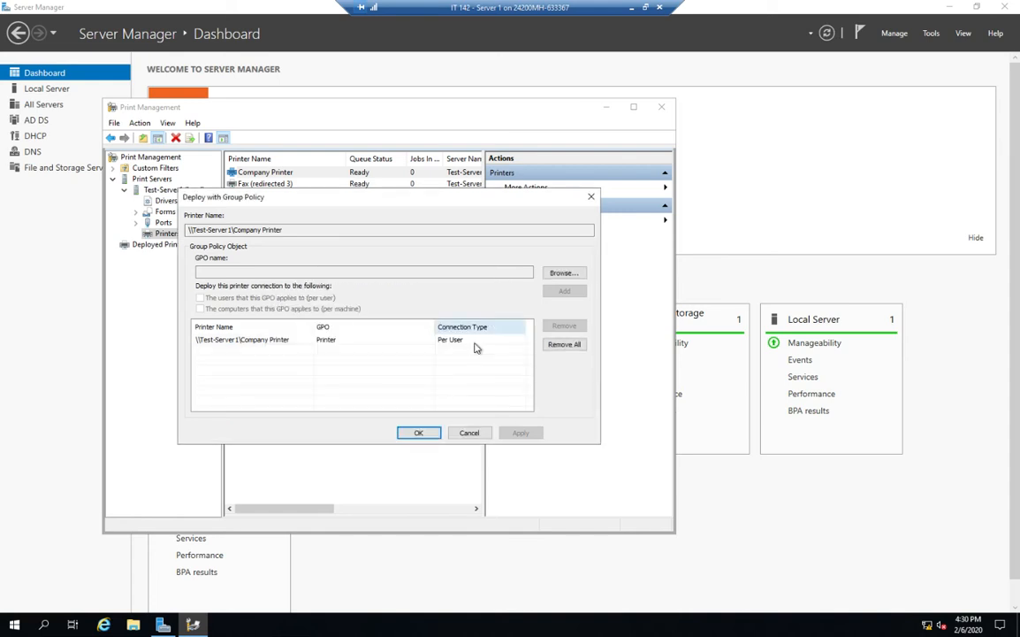
{"action": "left_click", "coordinate": [420, 433]}
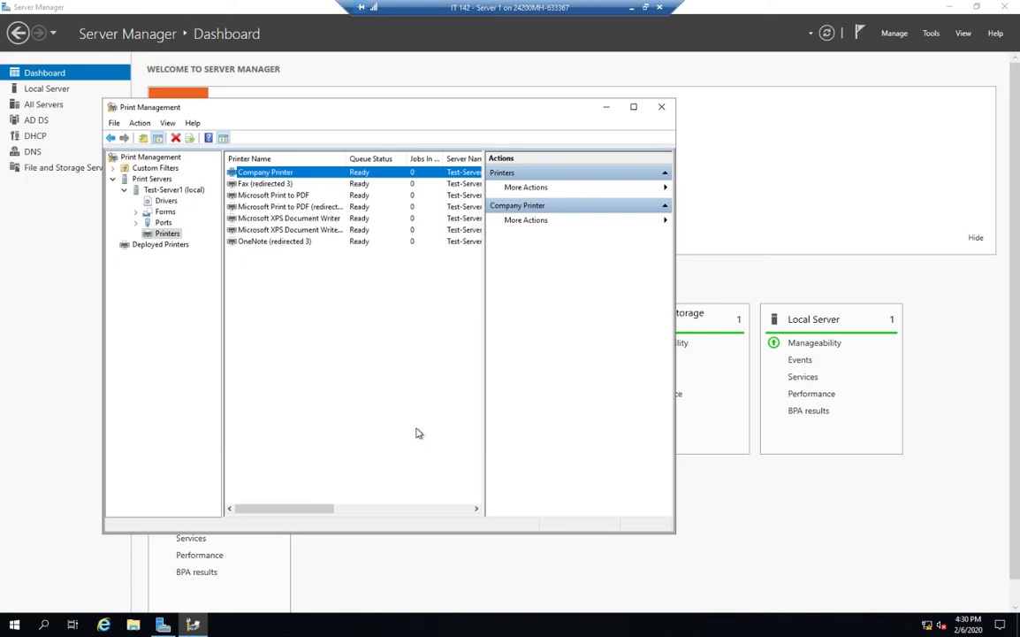
Close Print Management and open the Group Policy Management console
{"action": "left_click", "coordinate": [661, 108]}
{"action": "left_click", "coordinate": [932, 33]}
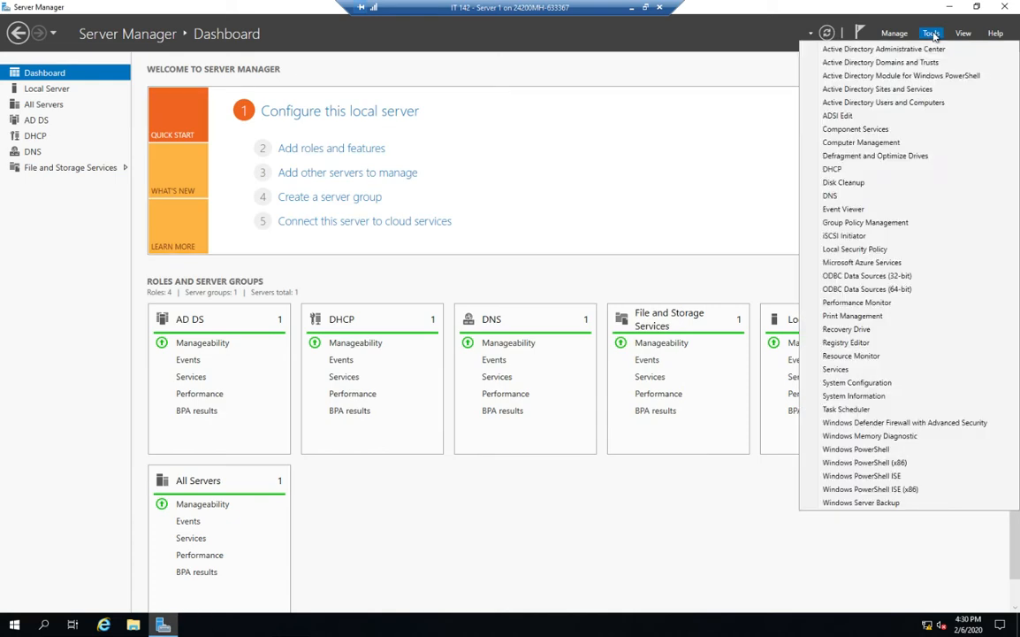
{"action": "left_click", "coordinate": [854, 222]}
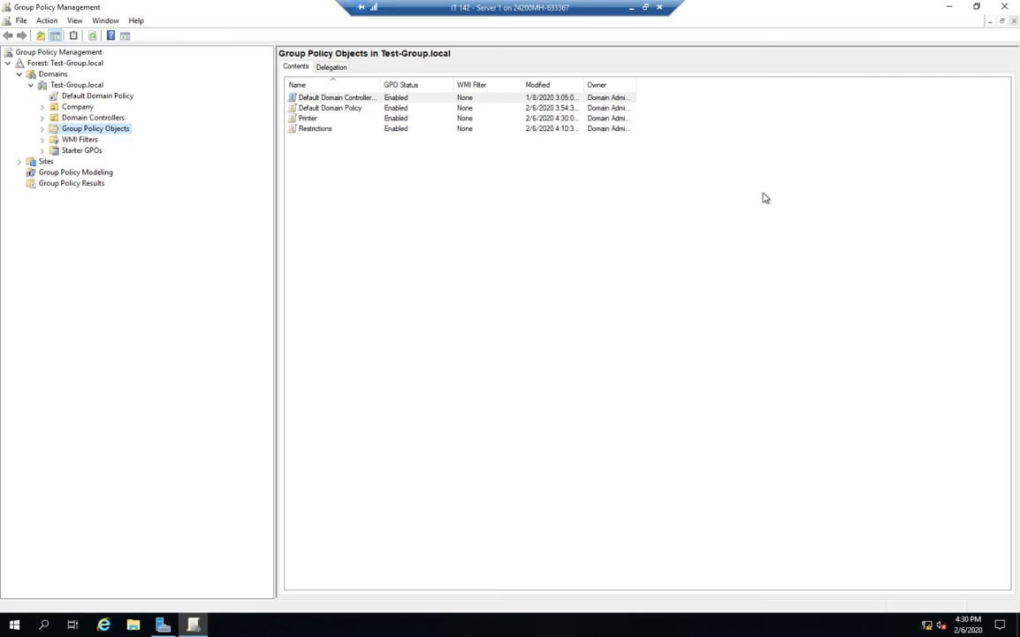
Link the existing Printer Group Policy Object to the Company organizational unit, then close Group Policy Management
{"action": "left_click", "coordinate": [308, 120]}
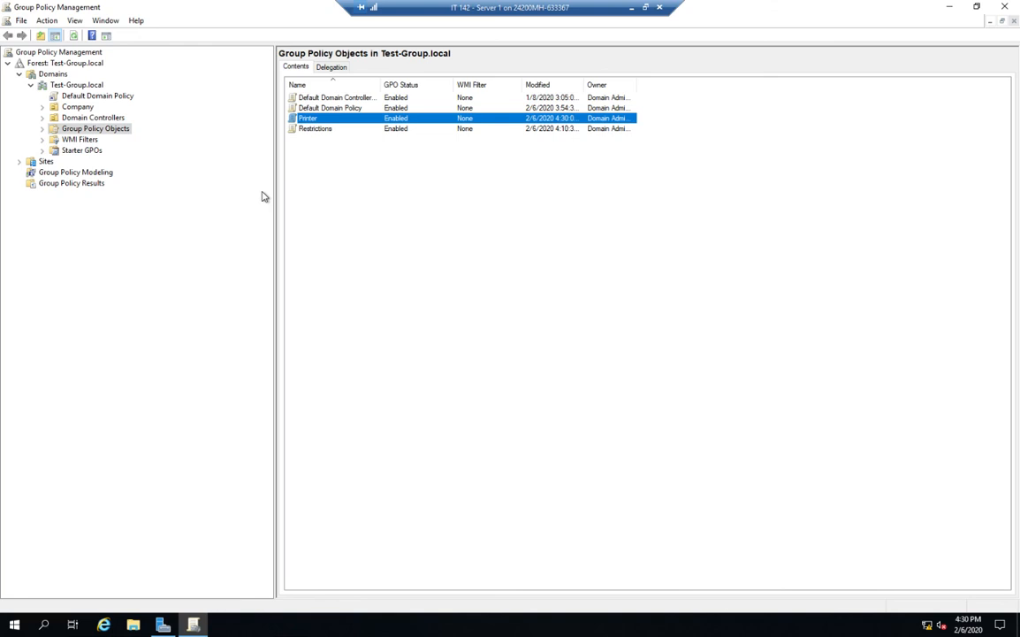
{"action": "left_click", "coordinate": [42, 107]}
{"action": "left_click", "coordinate": [42, 129]}
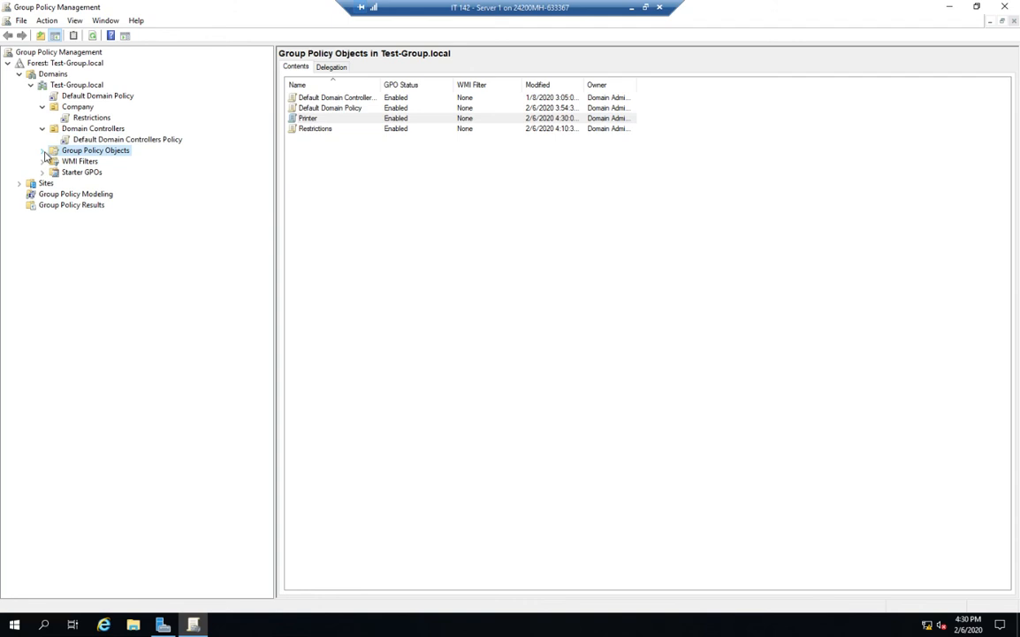
{"action": "left_click", "coordinate": [43, 150]}
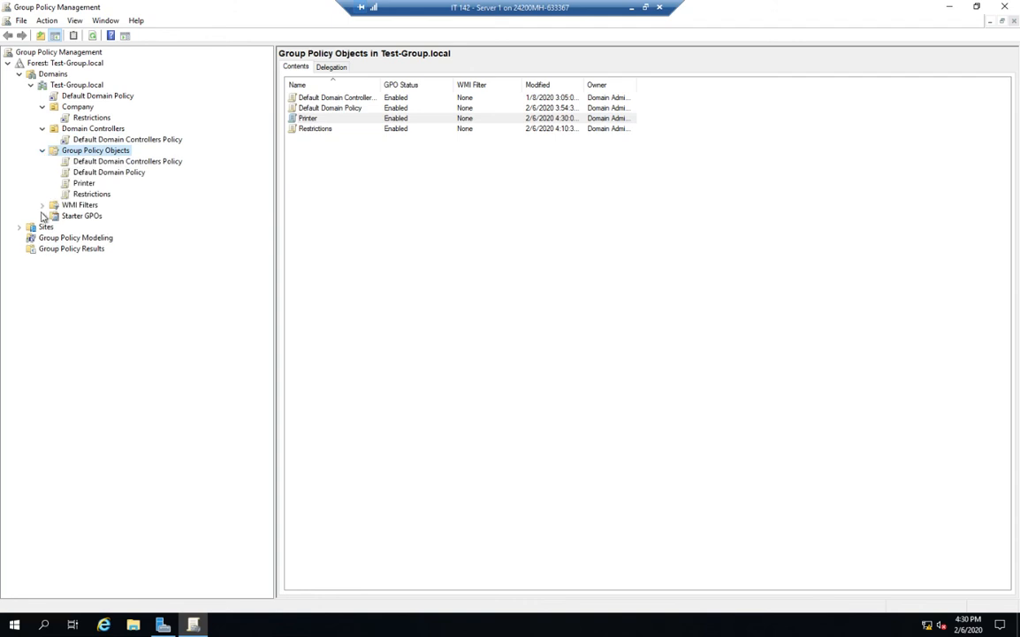
{"action": "right_click", "coordinate": [88, 108]}
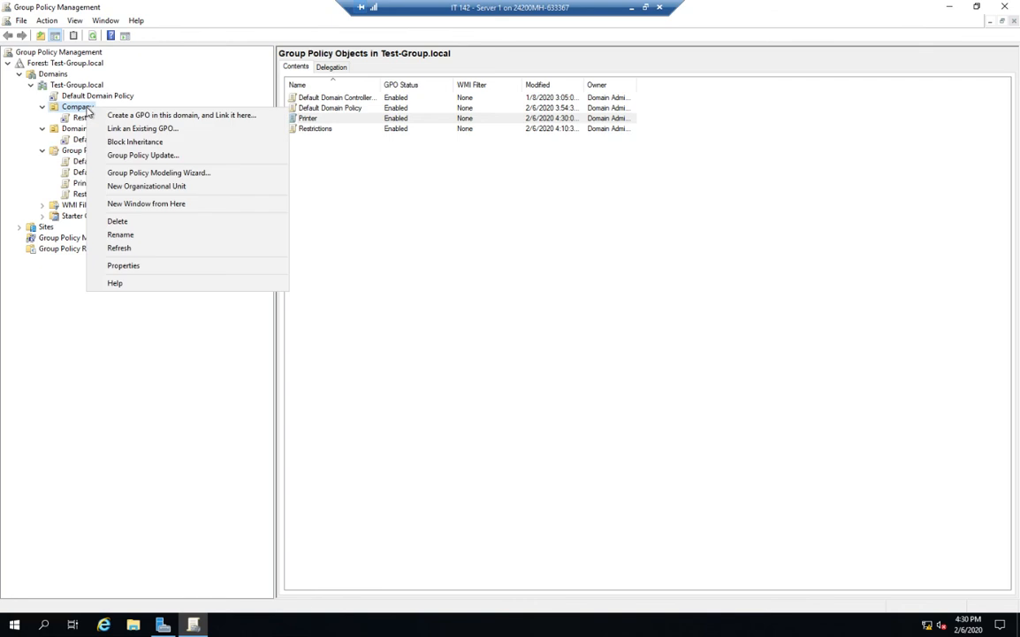
{"action": "left_click", "coordinate": [118, 128]}
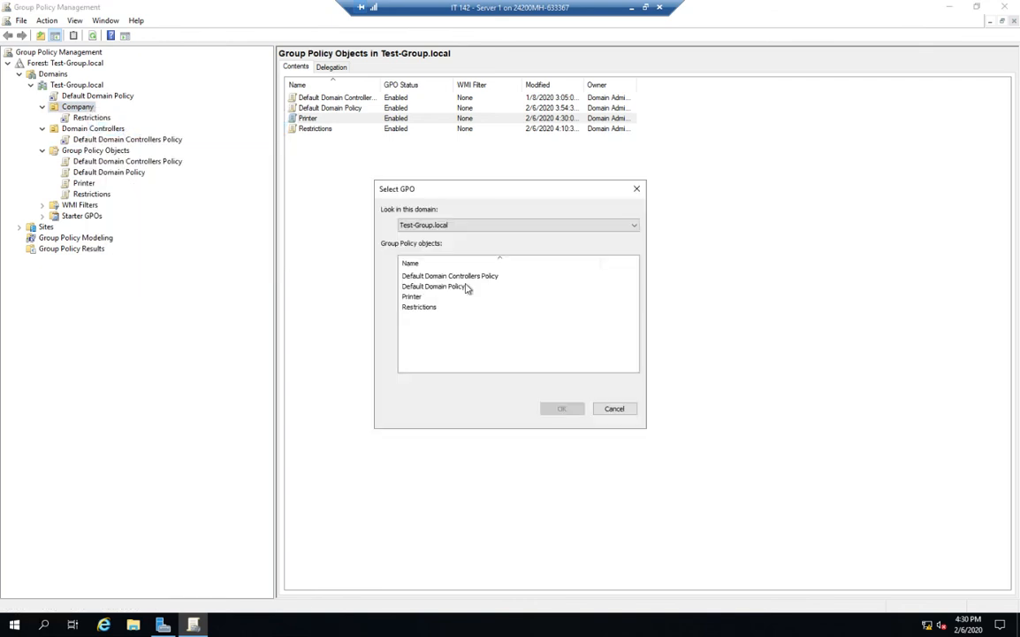
{"action": "left_click", "coordinate": [414, 298]}
{"action": "left_click", "coordinate": [562, 408]}
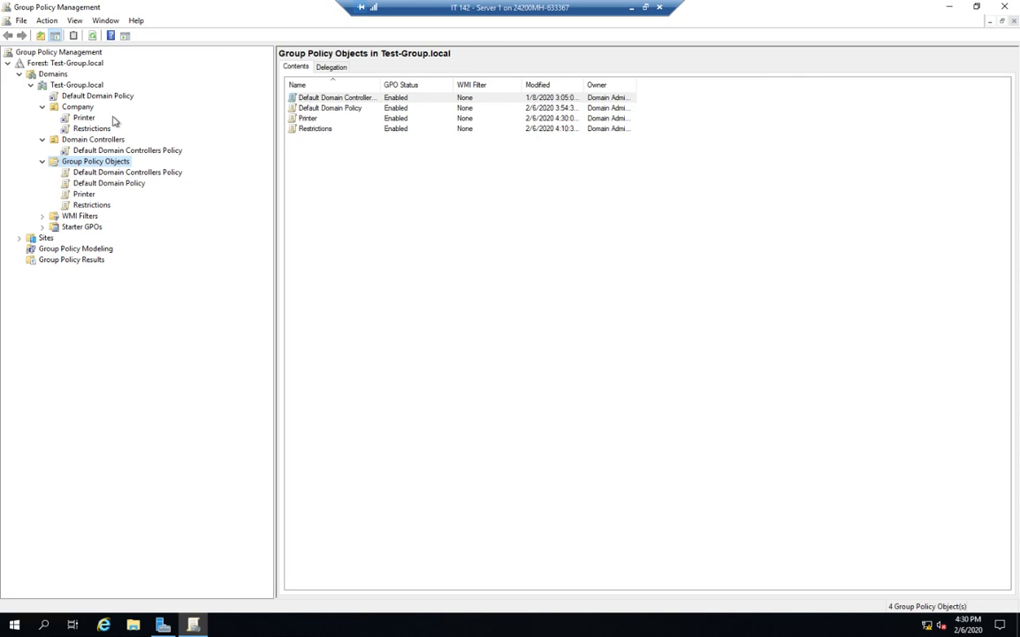
{"action": "left_click", "coordinate": [1005, 6]}
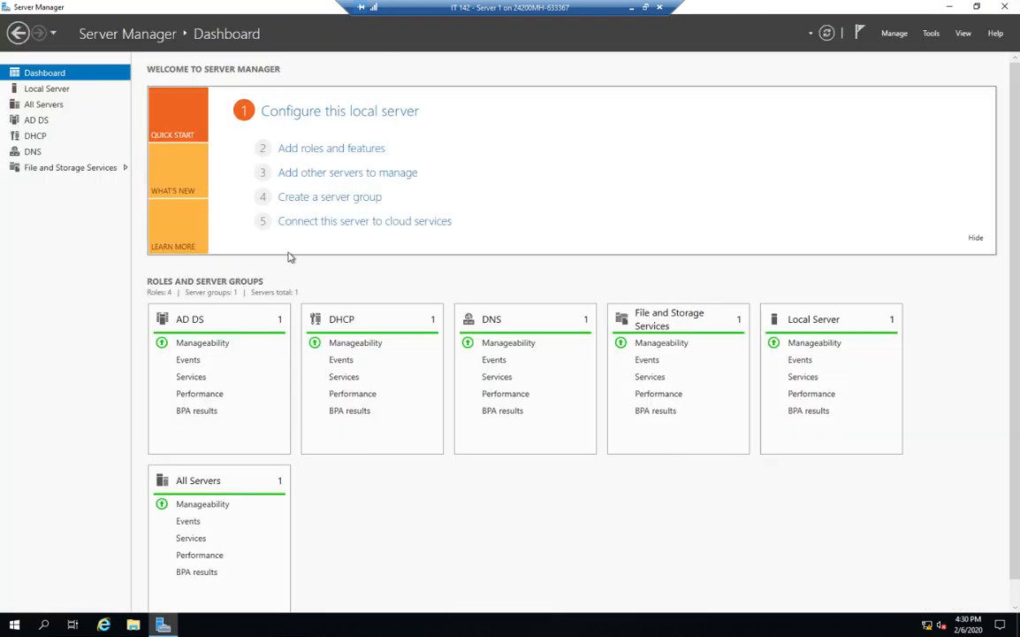